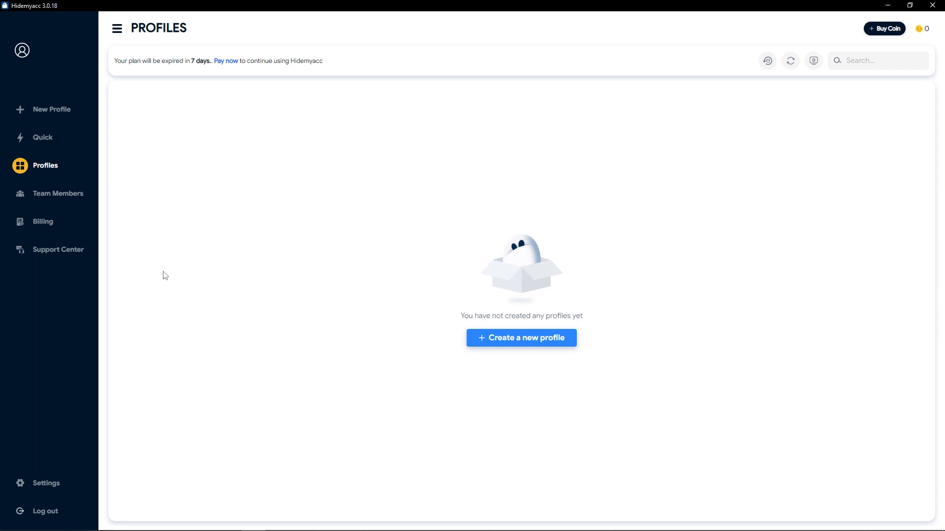
# Start a new profile, then return to the Profiles table with its Folders sidebar.
pyautogui.click(520, 344)
pyautogui.click(61, 118)
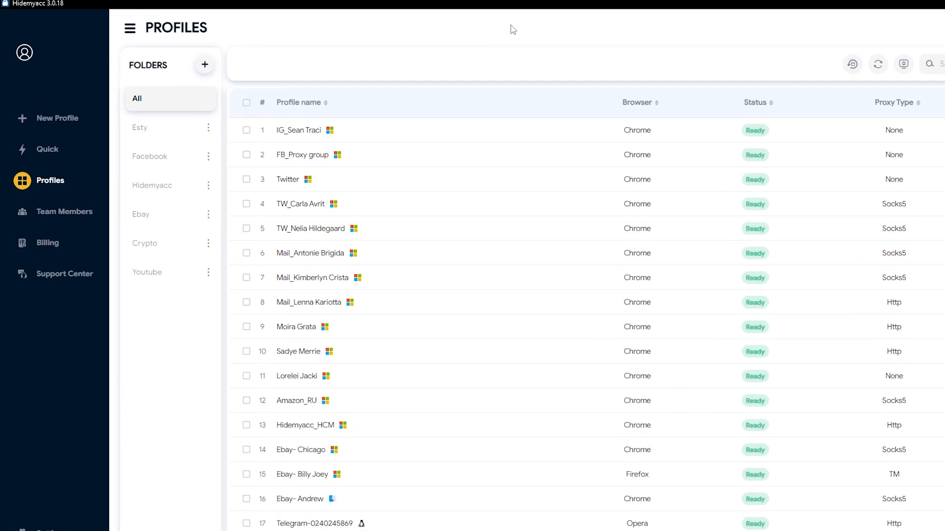
# Create a folder named 'Test' and close the folder dialog.
pyautogui.click(184, 61)
pyautogui.click(710, 414)
pyautogui.write('Test')
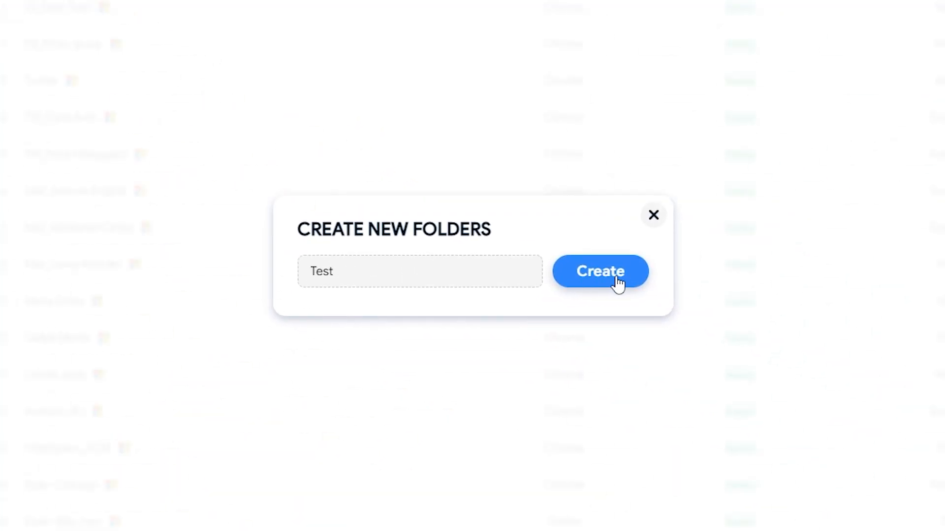
pyautogui.click(619, 283)
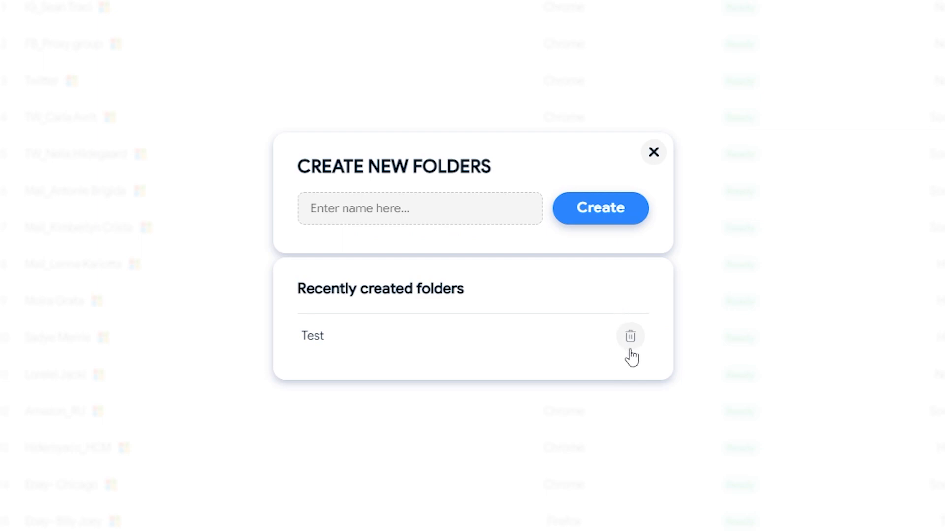
pyautogui.click(658, 160)
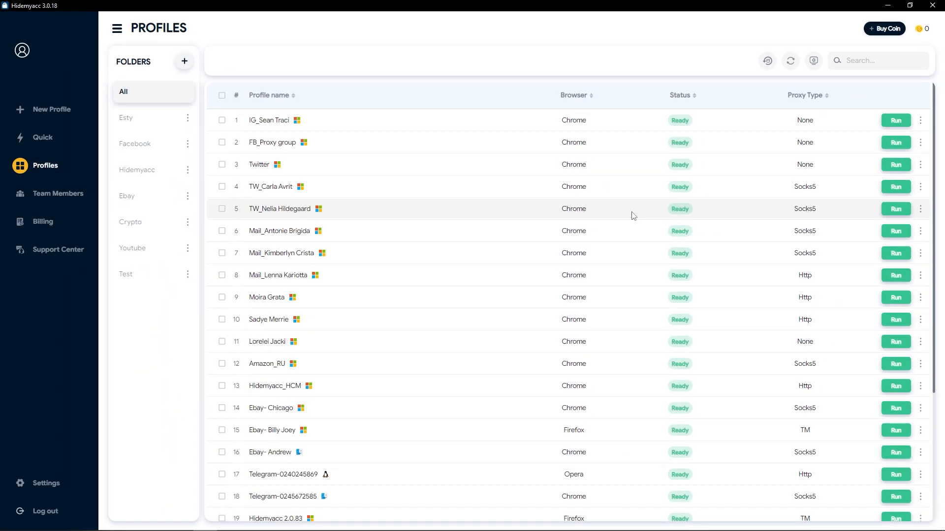
# Rename the Test folder to 'skype'.
pyautogui.click(187, 277)
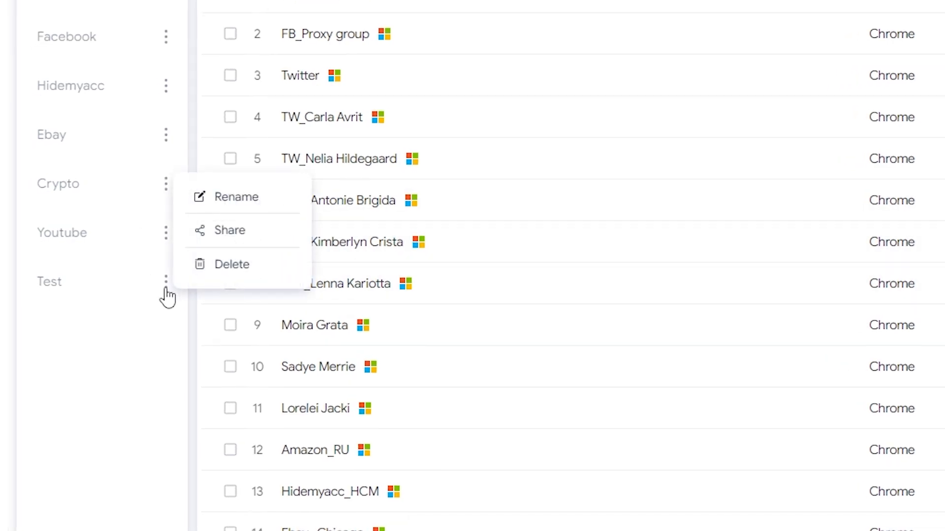
pyautogui.click(234, 199)
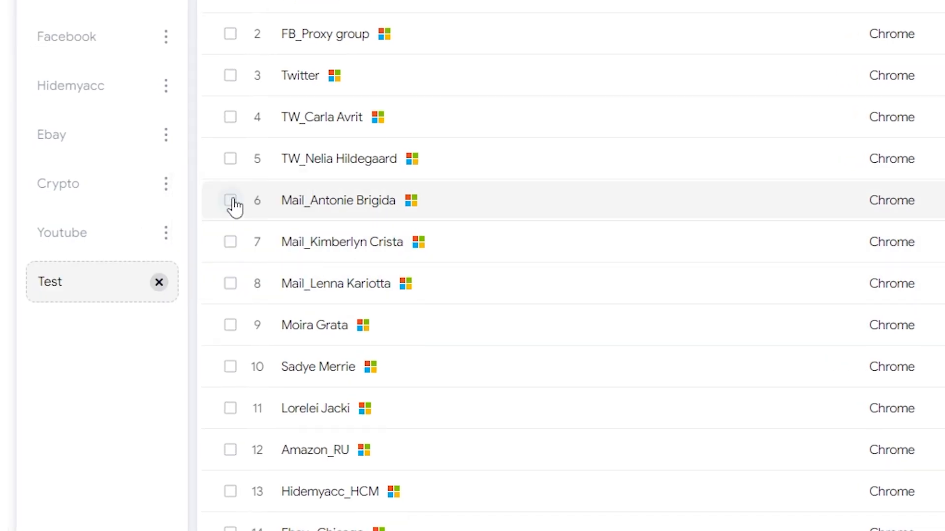
pyautogui.hotkey('ctrl', 'a')
pyautogui.press('BackSpace')
pyautogui.write('skype')
pyautogui.press('Return')
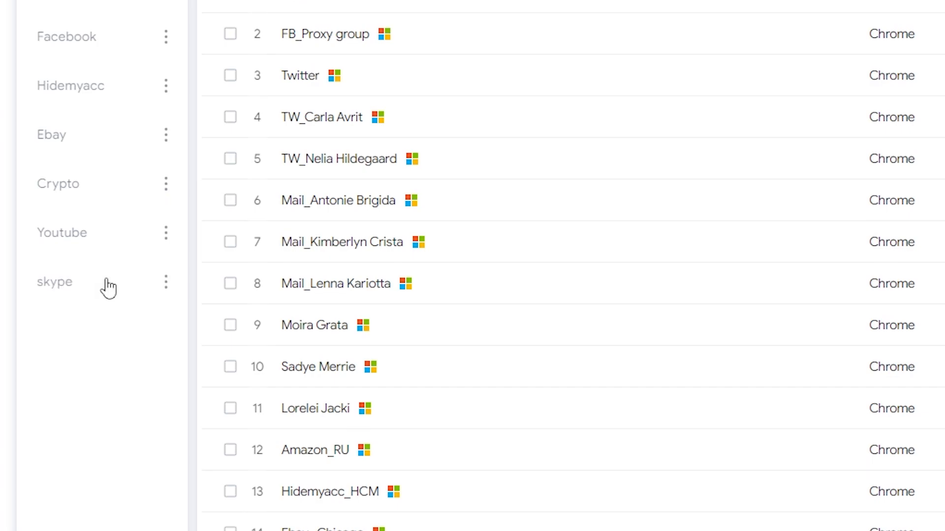
# Share the skype folder by sending an invite to a member's e-mail address.
pyautogui.click(163, 288)
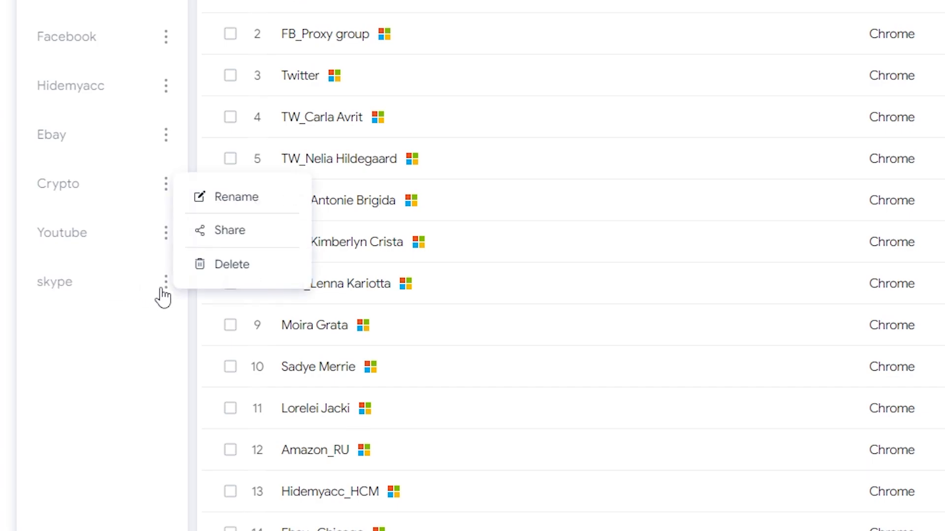
pyautogui.click(221, 239)
pyautogui.click(274, 228)
pyautogui.hotkey('ctrl', 'v')
pyautogui.click(679, 238)
pyautogui.click(722, 129)
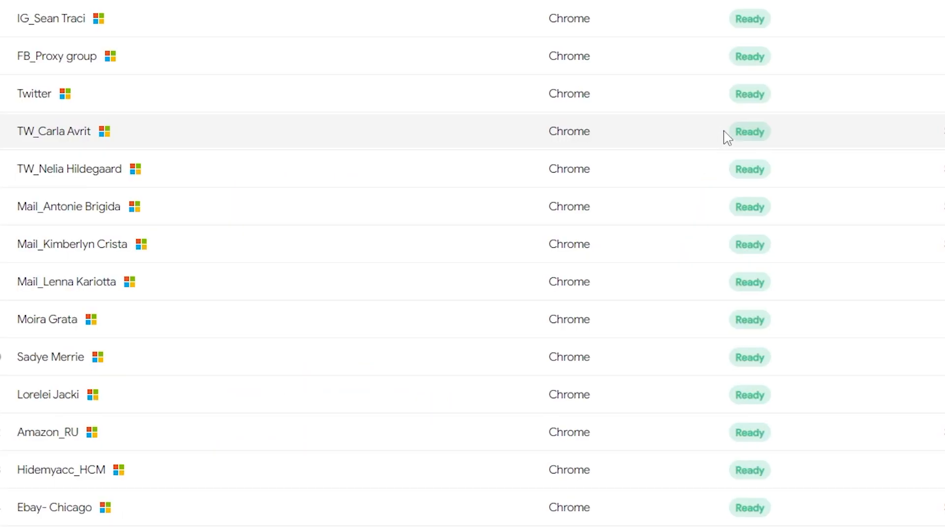
# Delete the skype folder and confirm the deletion.
pyautogui.click(147, 279)
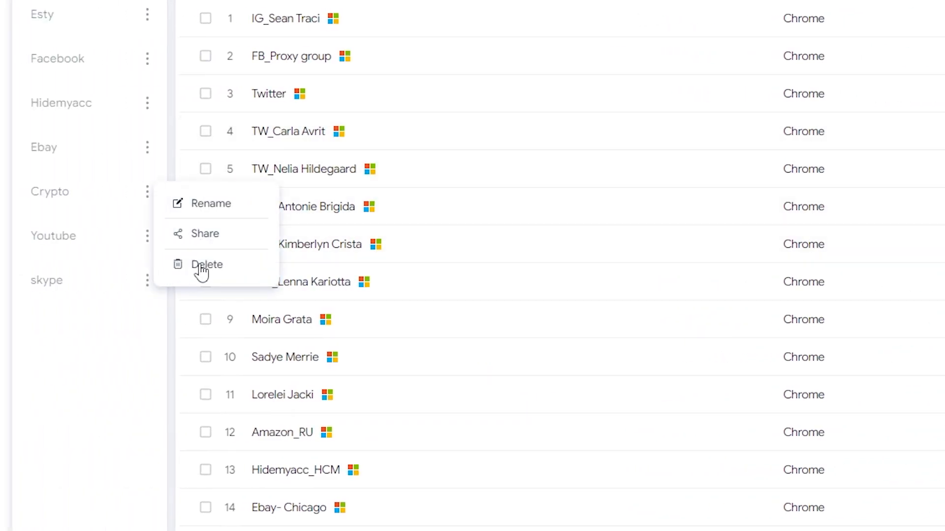
pyautogui.click(201, 266)
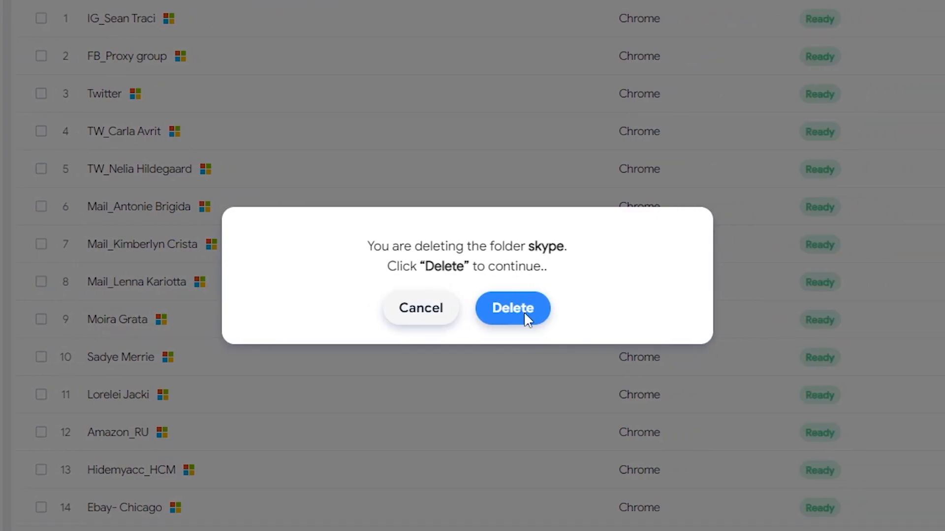
pyautogui.click(524, 311)
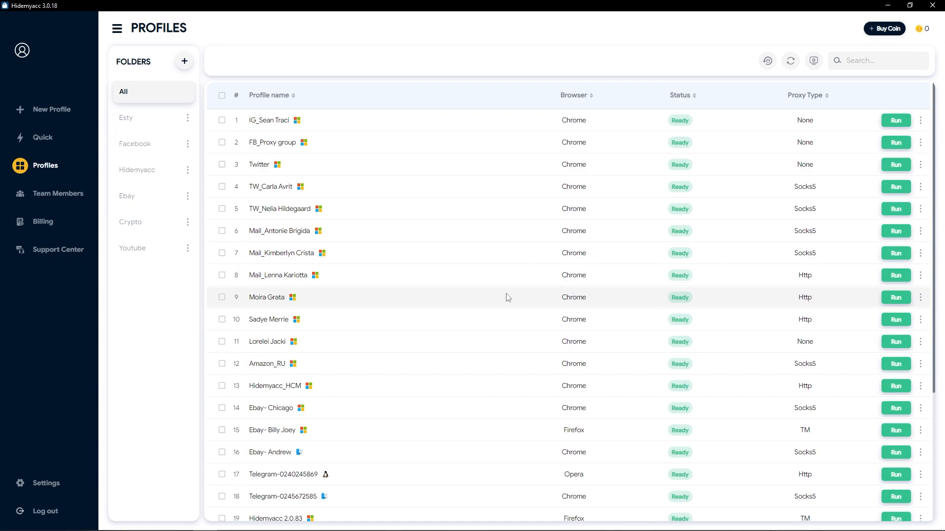
pyautogui.click(159, 122)
pyautogui.click(158, 146)
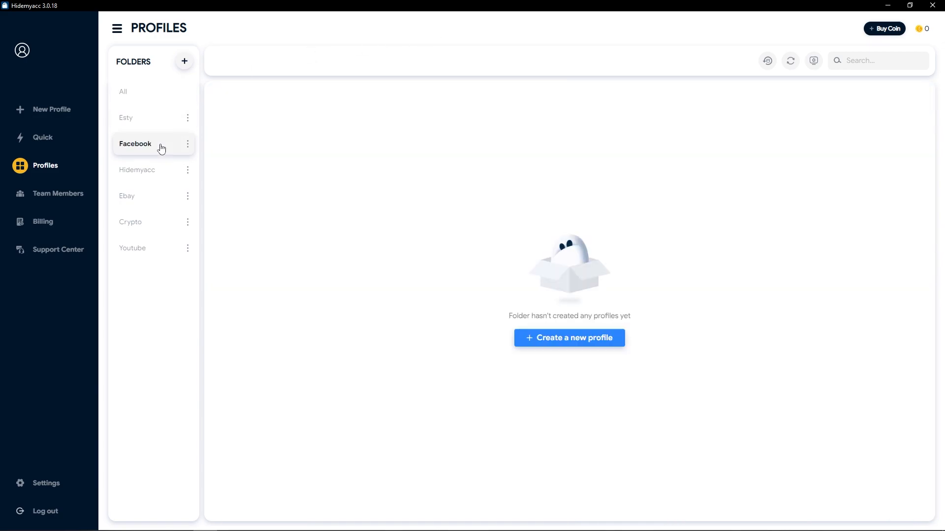
pyautogui.click(159, 171)
pyautogui.click(159, 198)
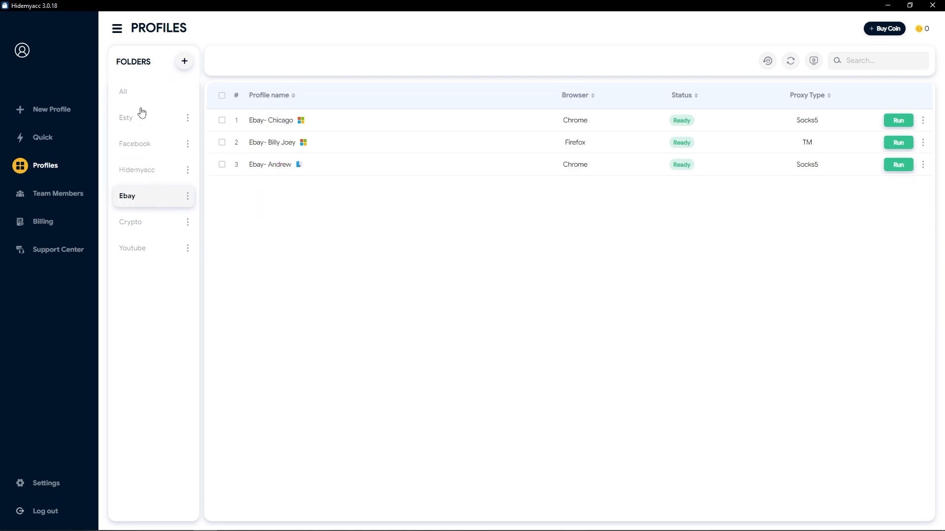
pyautogui.click(135, 93)
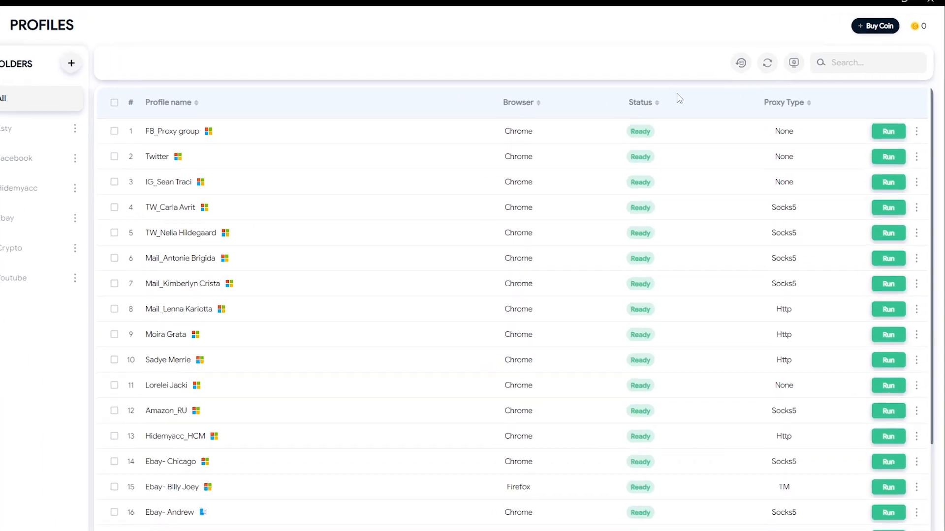
# Add the Folder, Last Update and Created columns to the profile table.
pyautogui.click(759, 70)
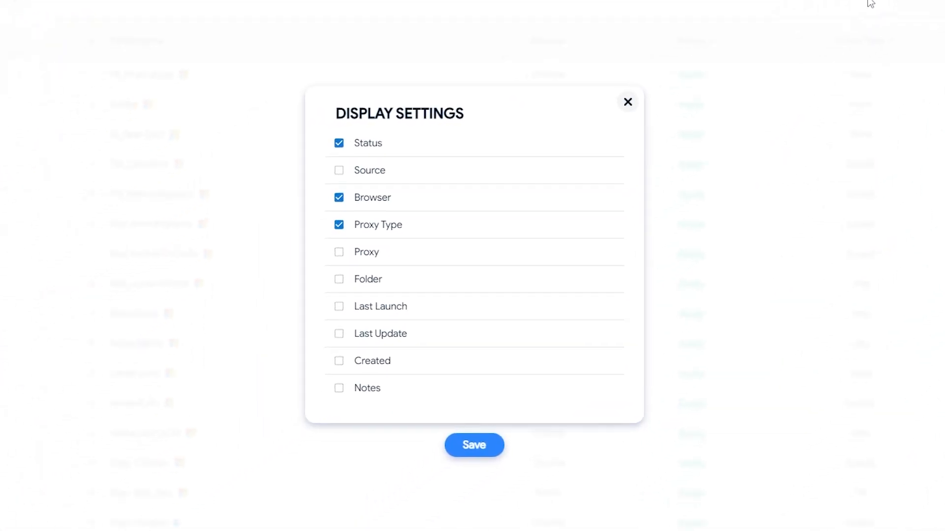
pyautogui.click(339, 280)
pyautogui.click(339, 335)
pyautogui.click(339, 361)
pyautogui.click(474, 448)
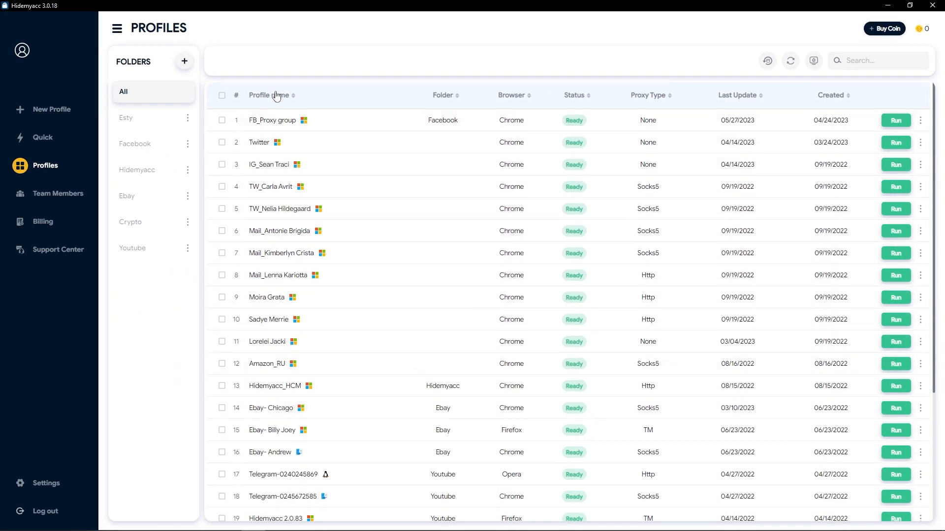
# Sort profiles by name in reverse order and reload the list.
pyautogui.click(269, 95)
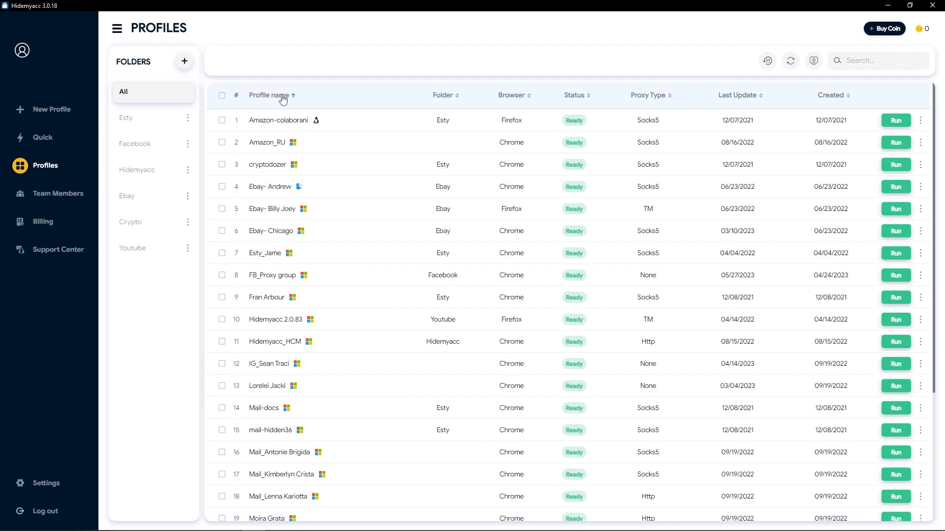
pyautogui.click(570, 96)
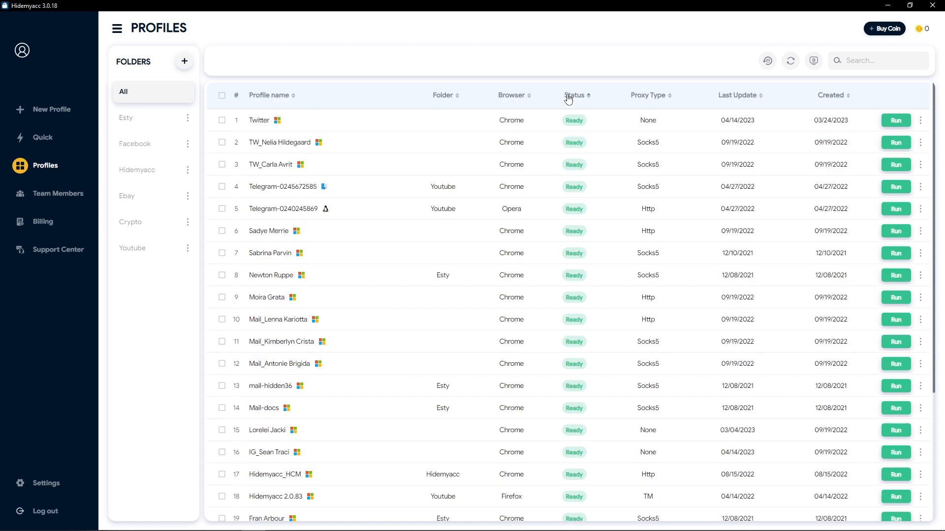
pyautogui.click(791, 62)
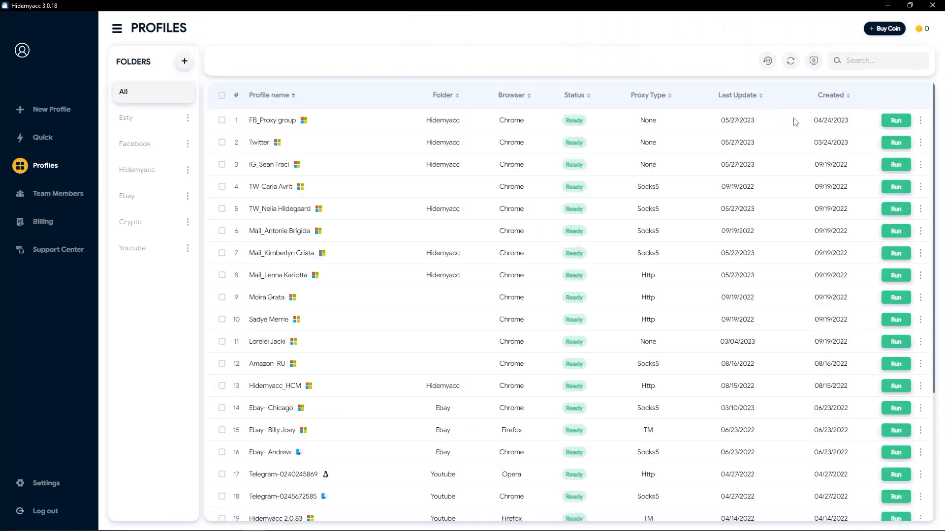
pyautogui.click(920, 187)
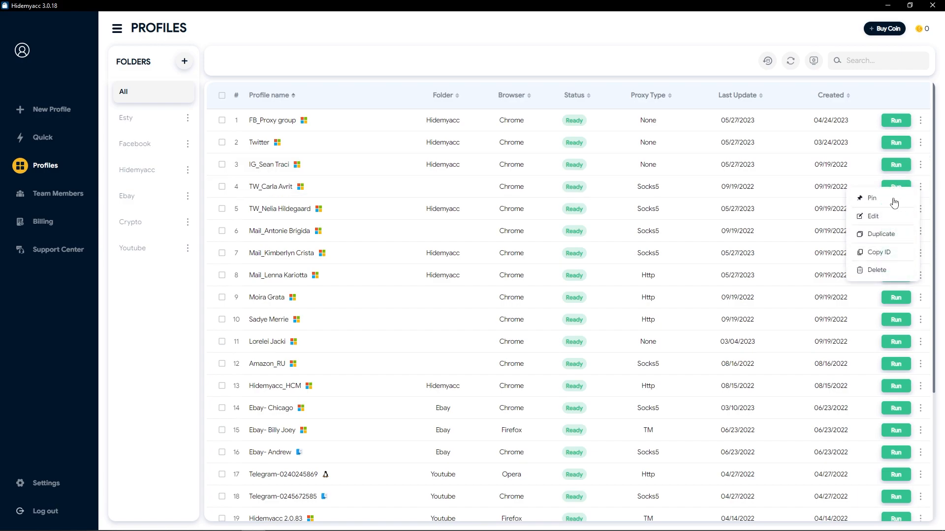
pyautogui.click(893, 197)
pyautogui.click(920, 187)
pyautogui.click(891, 196)
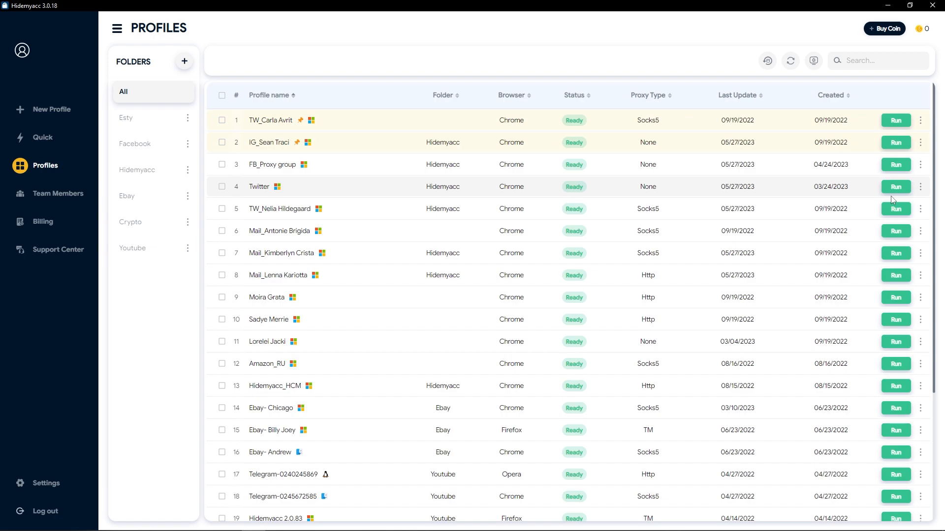
pyautogui.click(920, 121)
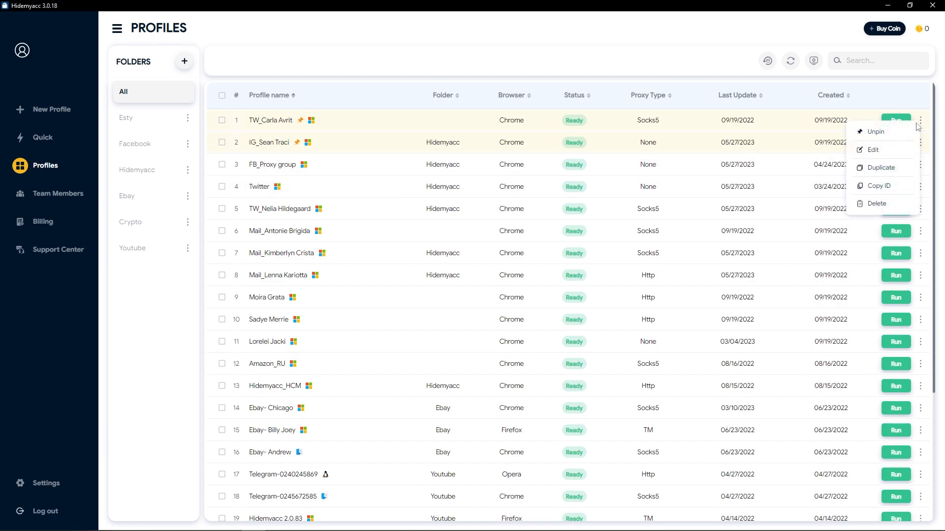
pyautogui.click(900, 132)
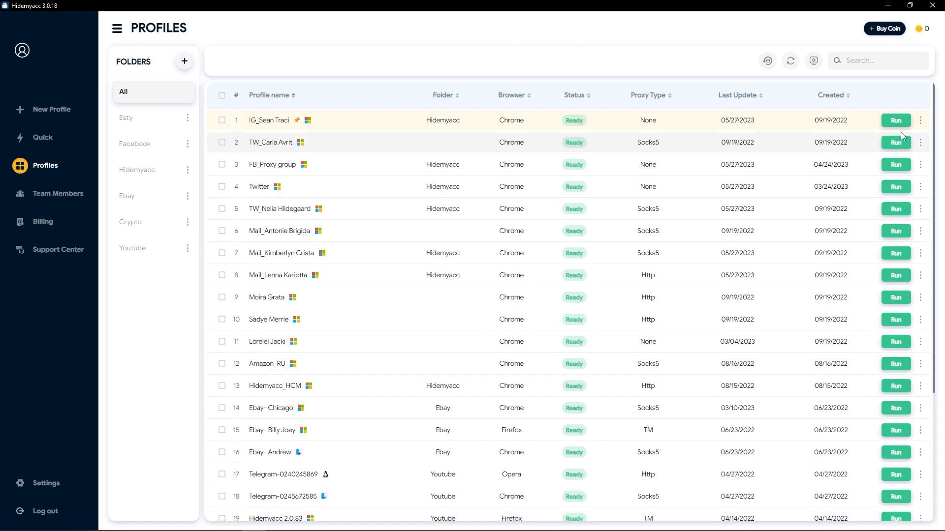
pyautogui.click(920, 122)
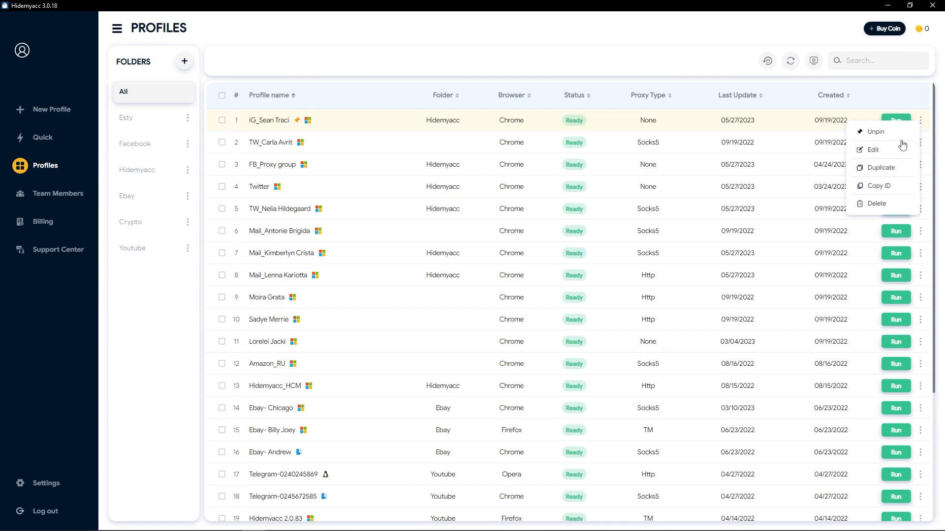
pyautogui.click(881, 168)
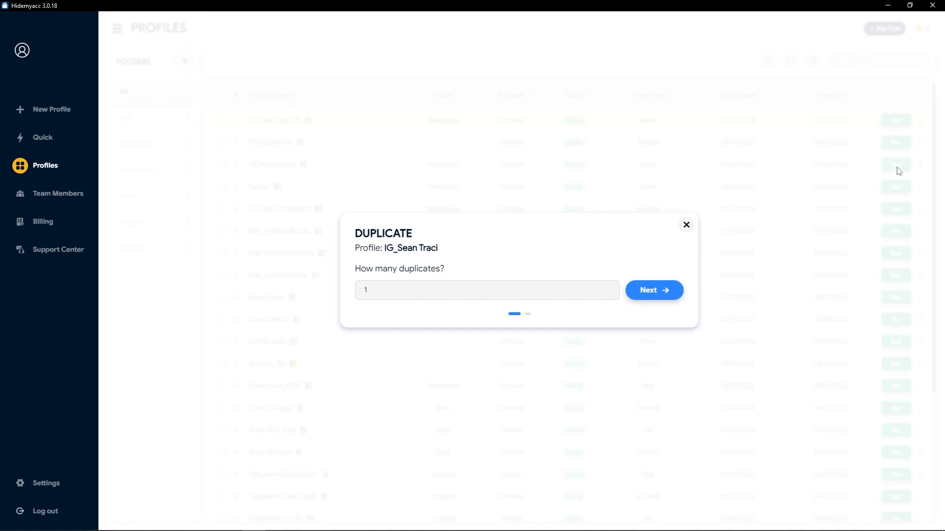
pyautogui.click(685, 226)
pyautogui.click(222, 364)
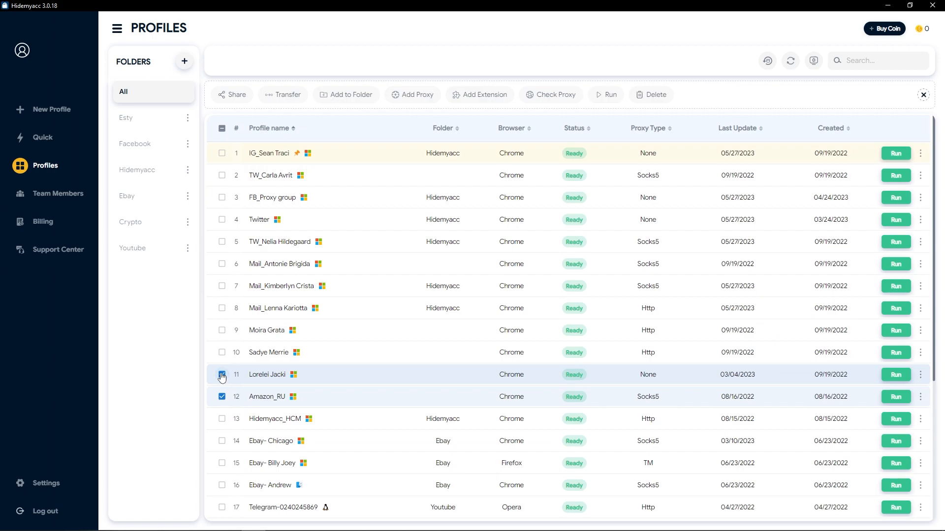
pyautogui.click(337, 96)
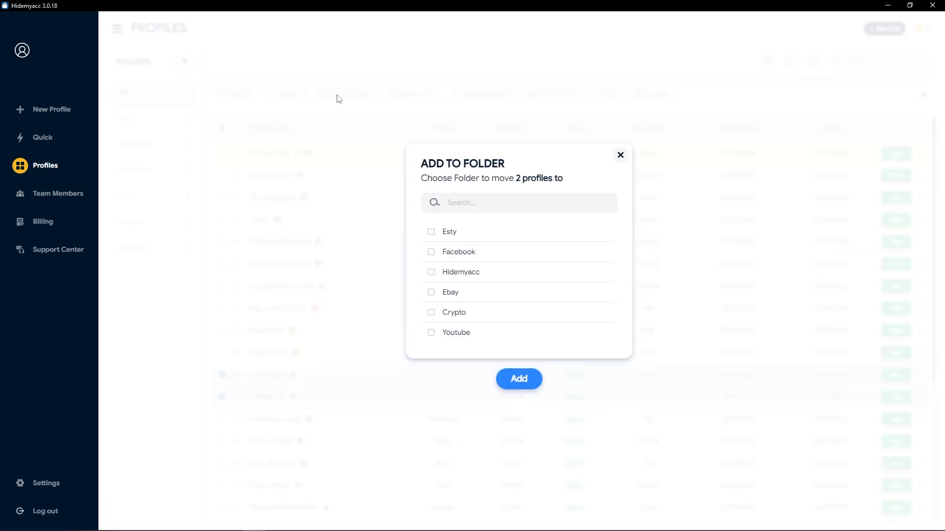
pyautogui.click(431, 273)
pyautogui.click(508, 379)
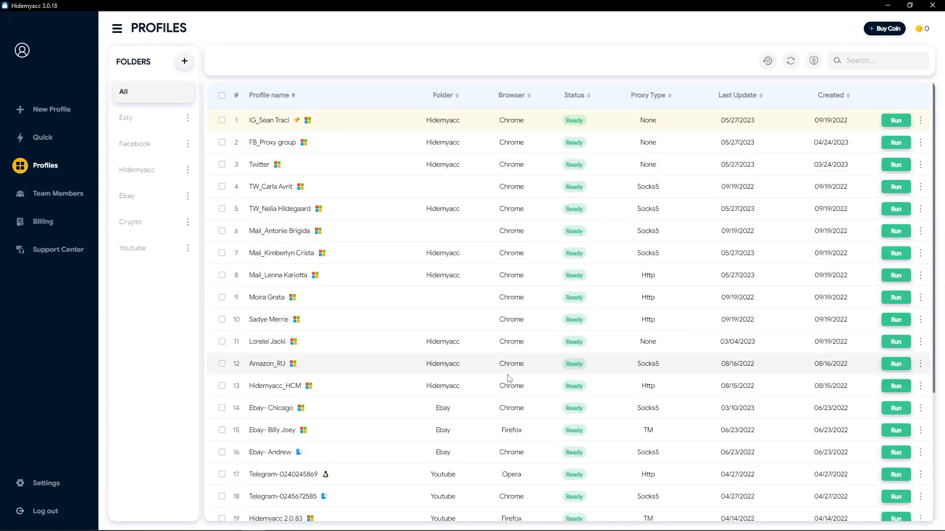
pyautogui.click(222, 365)
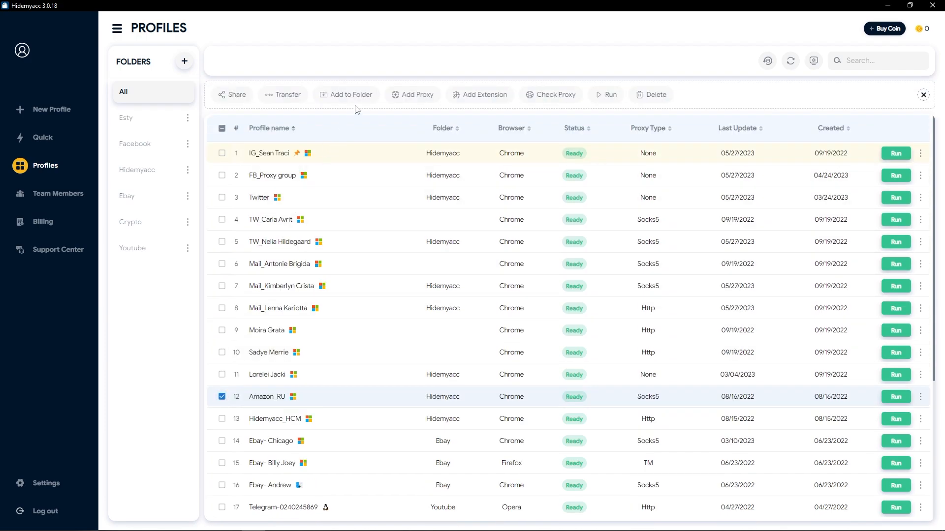
pyautogui.click(366, 98)
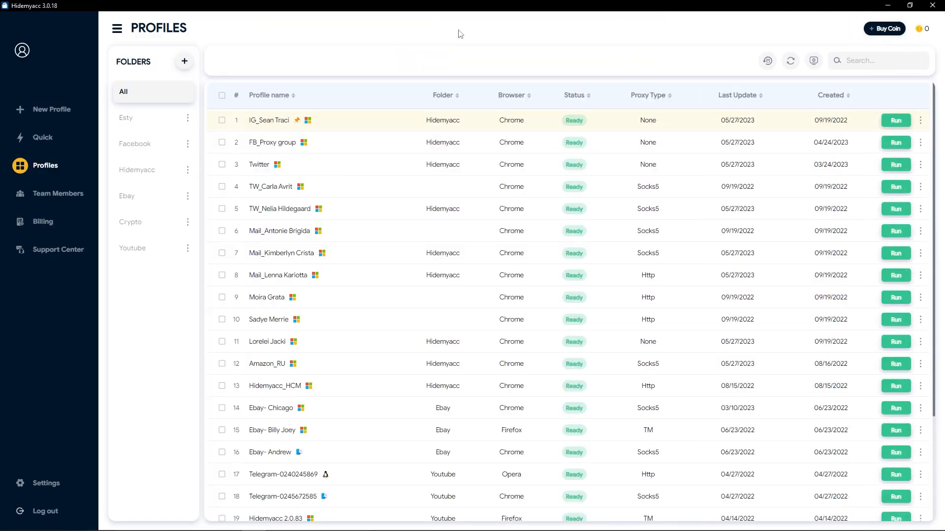
# Restore the deleted Amazon-colaborani and cryptodozer profiles from the Restore Profiles list.
pyautogui.click(766, 61)
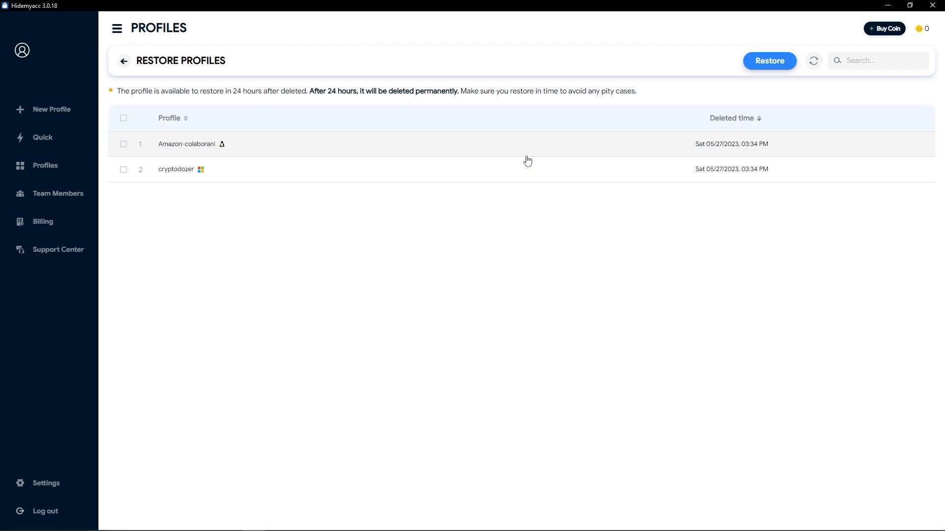
pyautogui.click(123, 144)
pyautogui.click(124, 170)
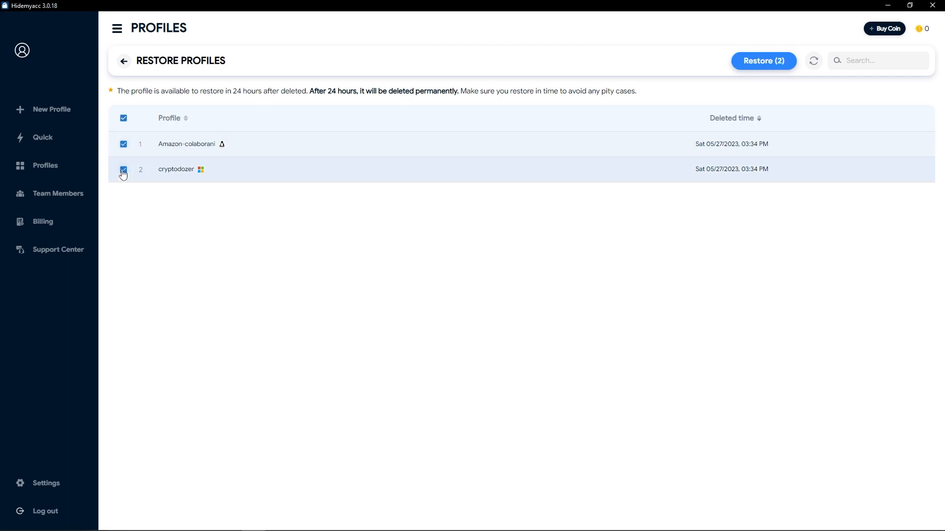
pyautogui.click(766, 65)
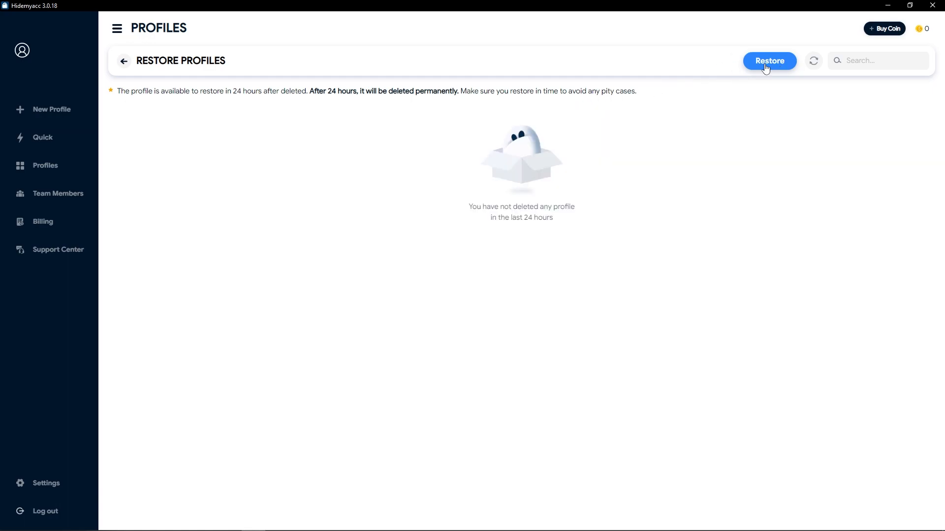